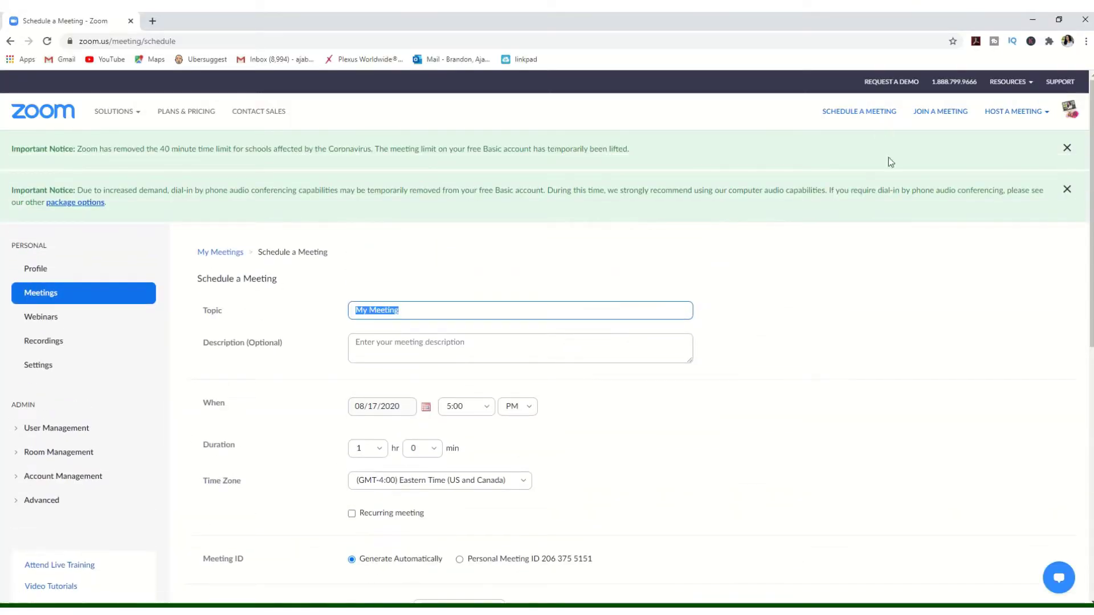
Schedule the meeting for 08/18/2020 with a 1:00 PM start time
scroll(898, 196, "down", 6)
scroll(898, 196, "up", 6)
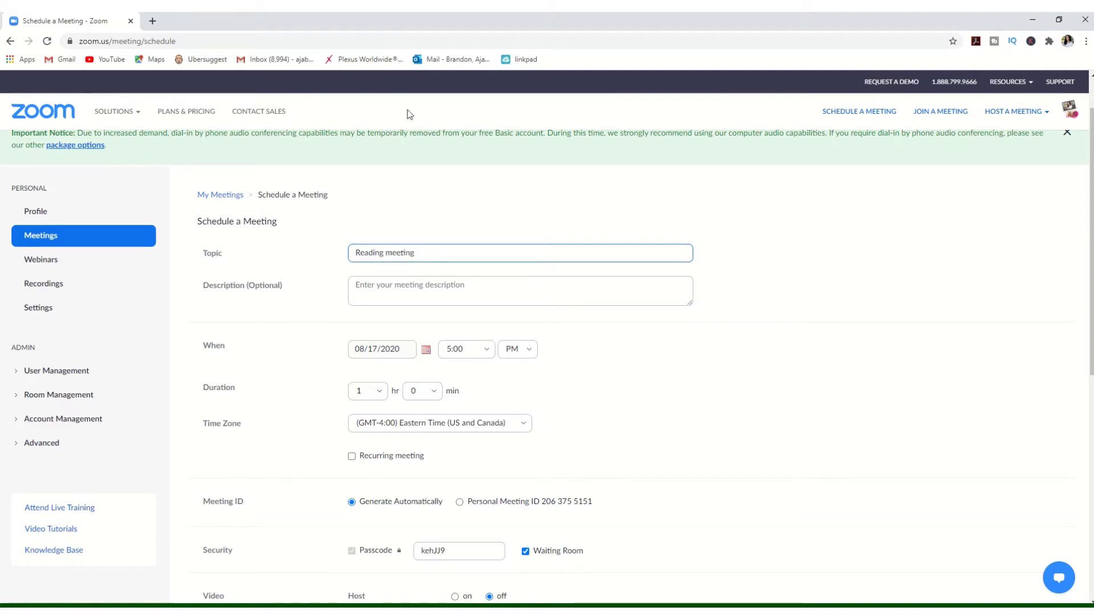
scroll(562, 283, "down", 1)
left_click(425, 293)
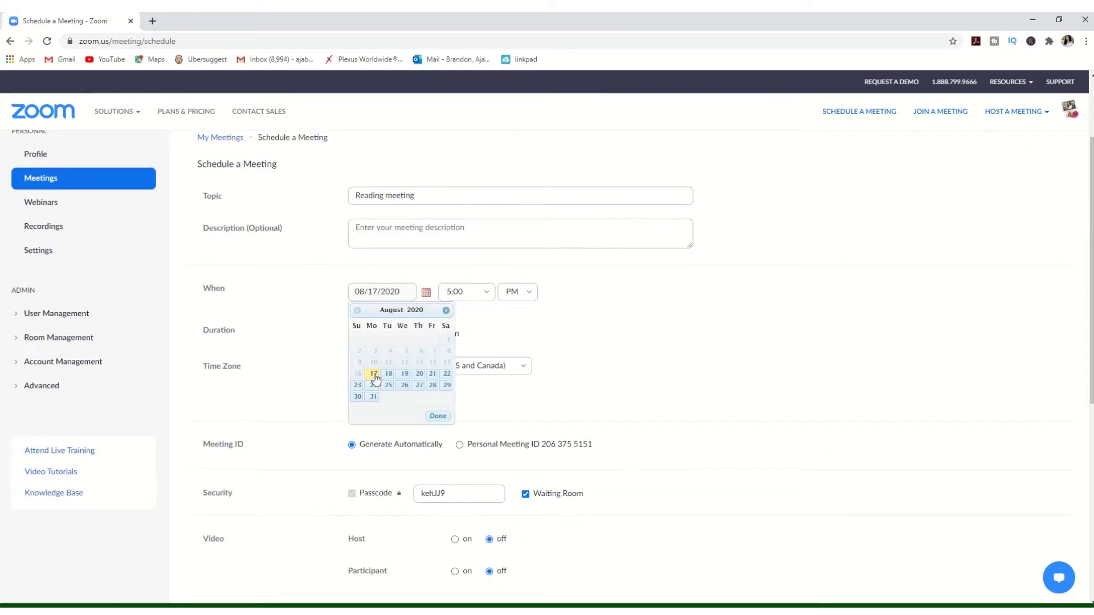
left_click(489, 299)
left_click(462, 354)
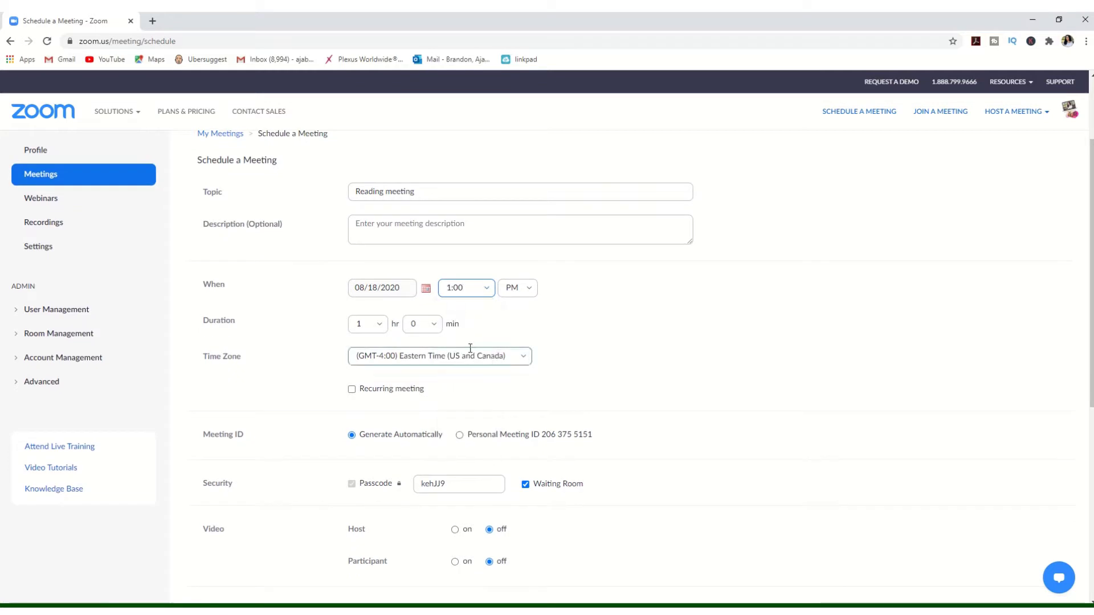
Select the existing meeting passcode so it can be replaced with a new one
scroll(581, 317, "down", 2)
scroll(461, 296, "down", 2)
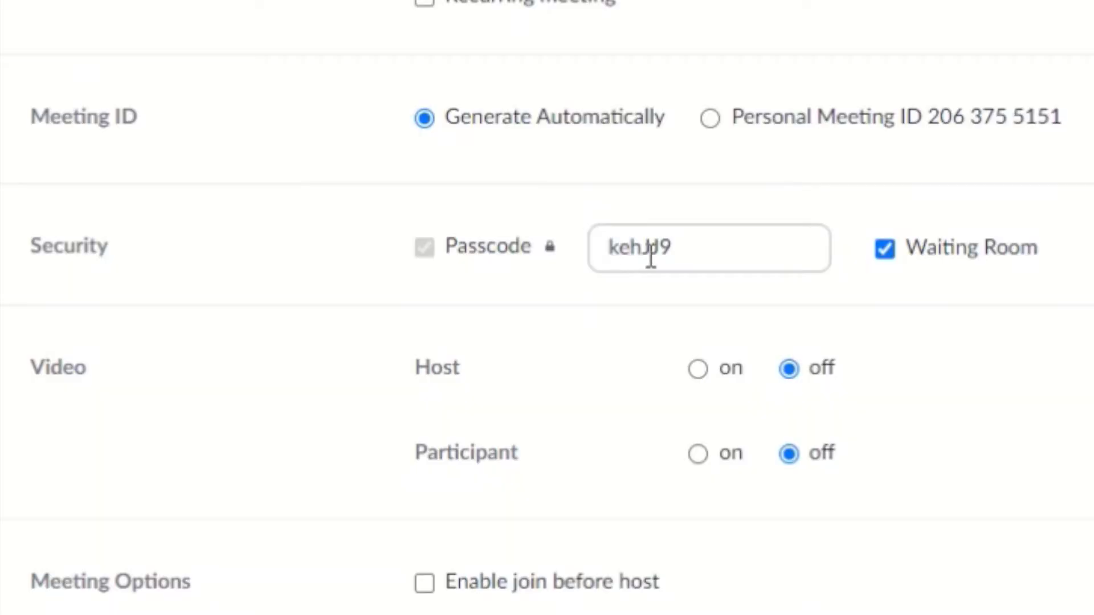
double_click(674, 251)
mouse_move(554, 257)
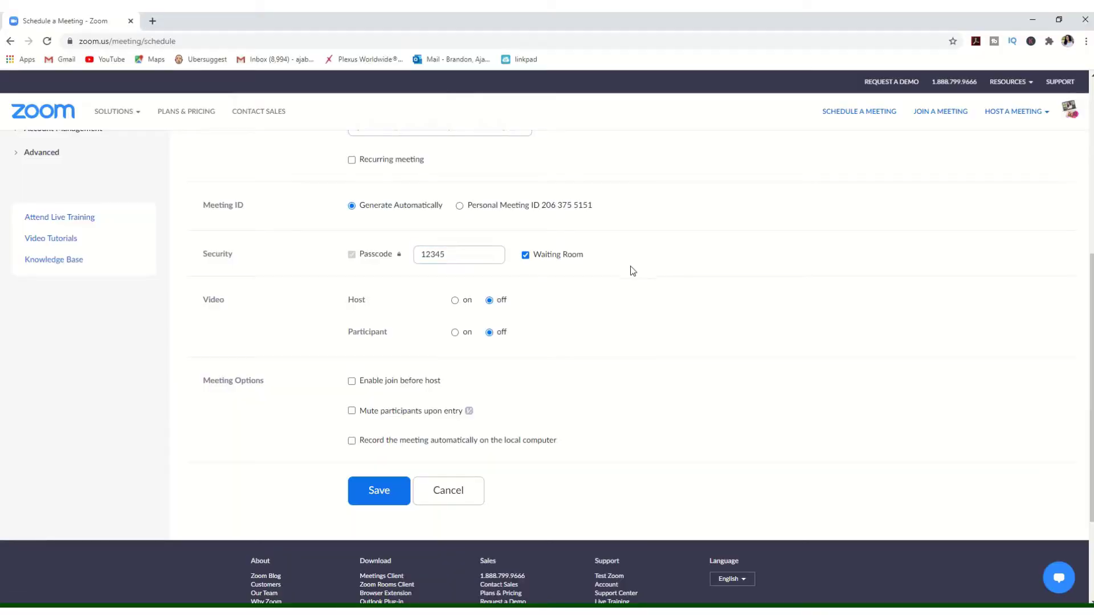
Scroll down the scheduled meeting form toward the Save button
scroll(544, 315, "down", 1)
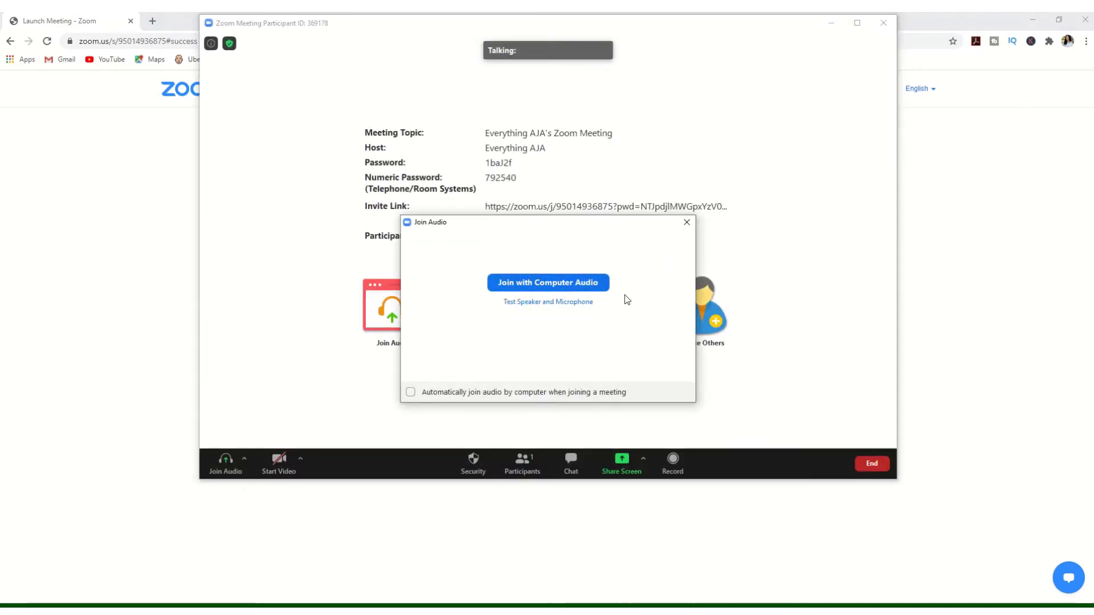
Join the meeting's audio with computer audio
left_click(581, 286)
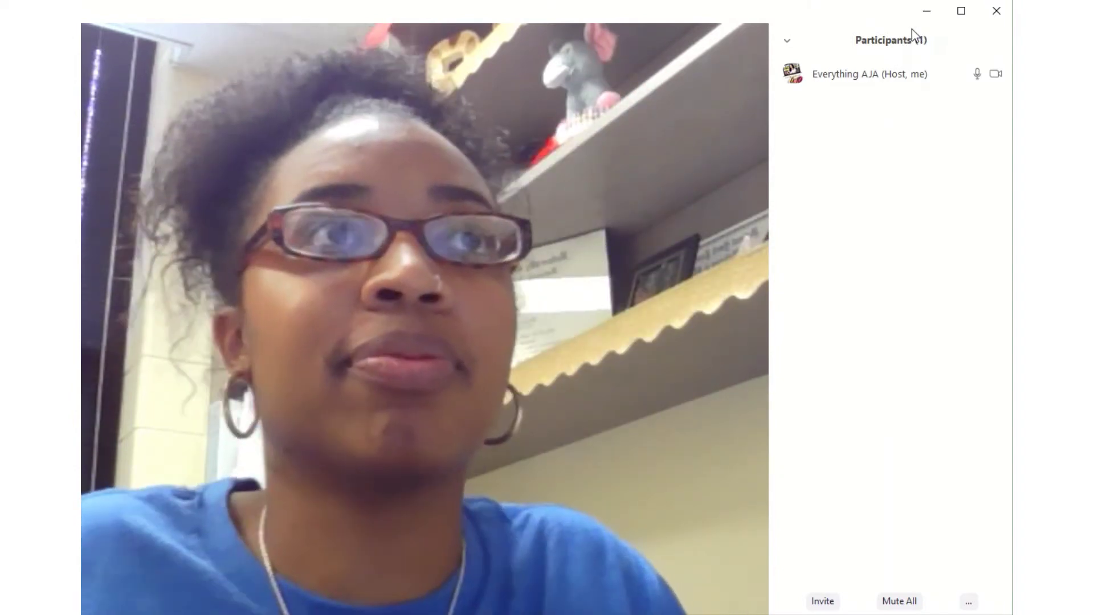
Send the message 'Hello!' to Everyone in the group chat
mouse_move(688, 36)
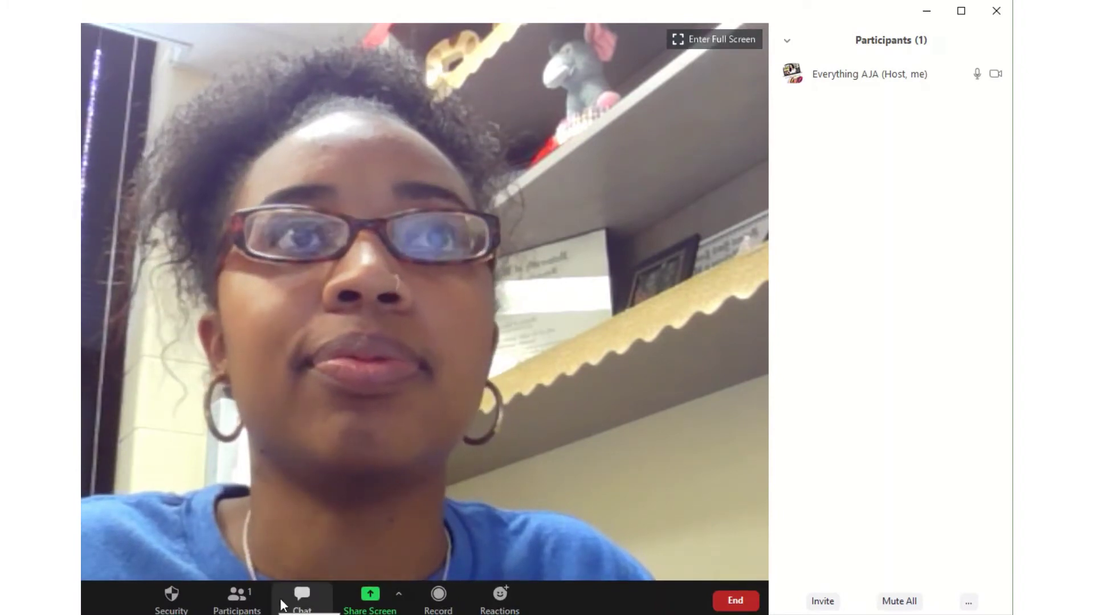
left_click(284, 604)
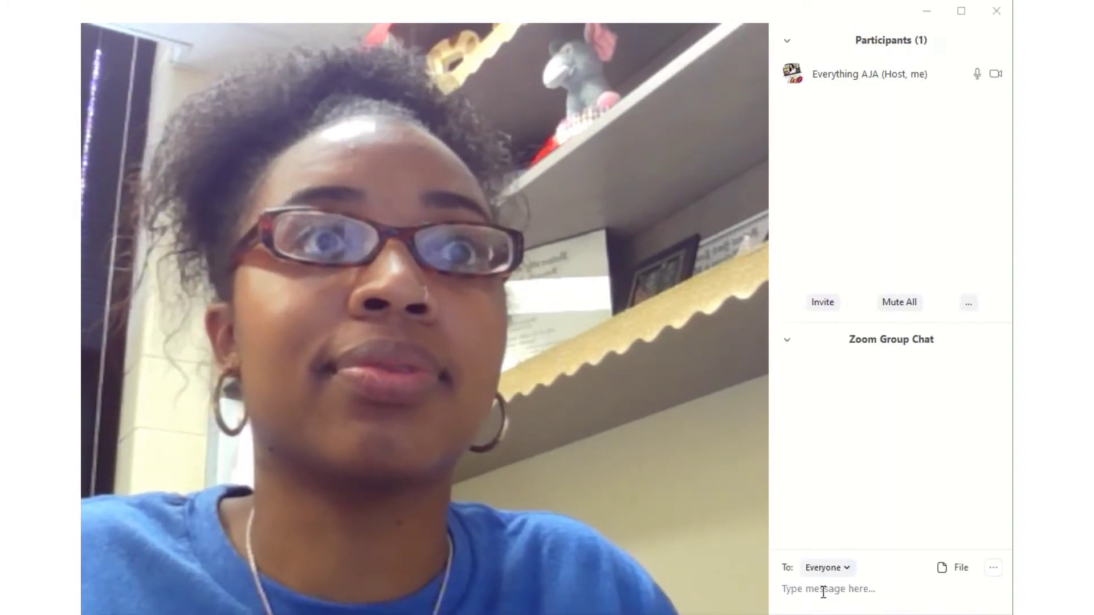
type("Hello")
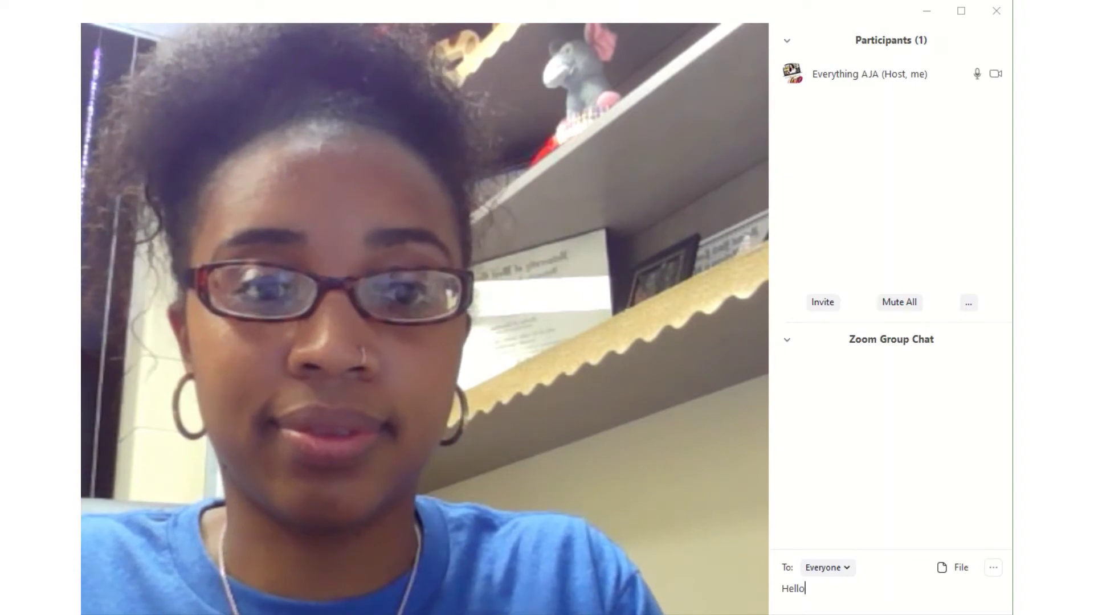
type("!")
key("Return")
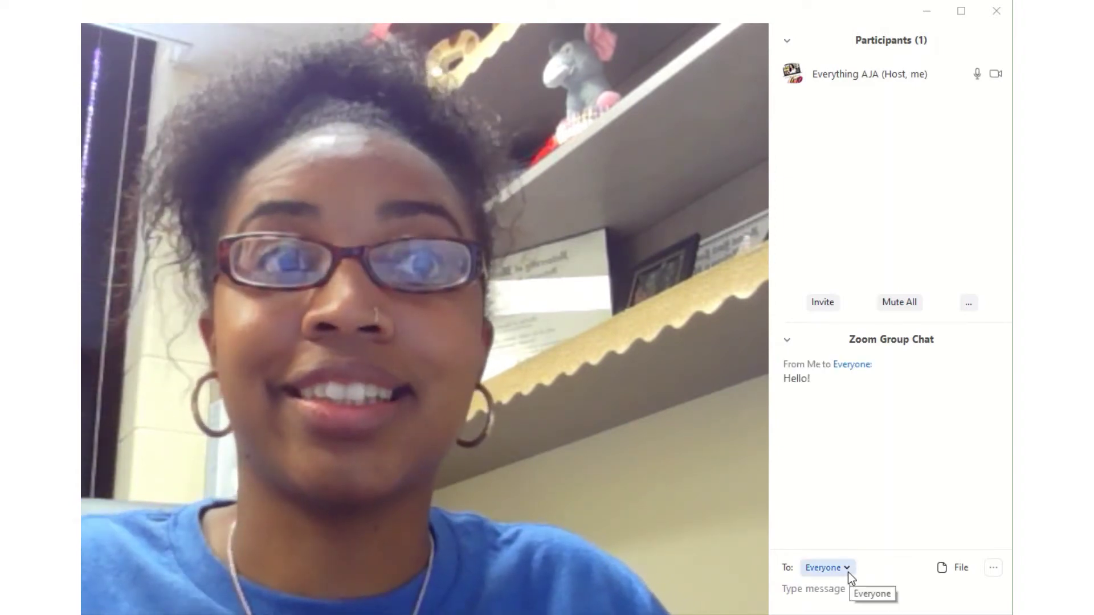
Check the chat's To: Everyone recipient and file-sending options, then dismiss them
left_click(848, 571)
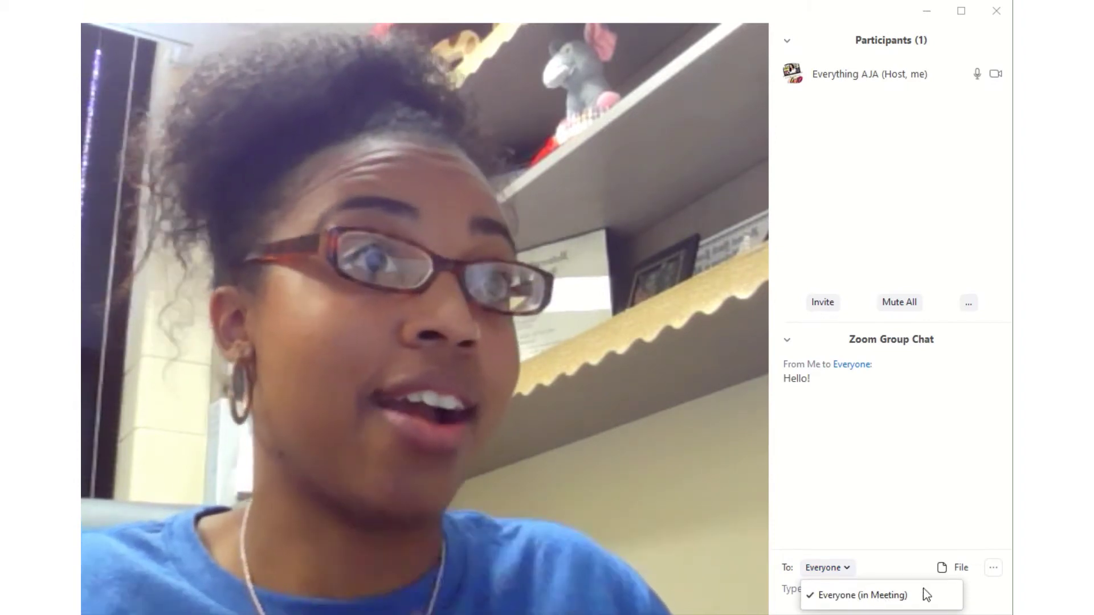
left_click(950, 570)
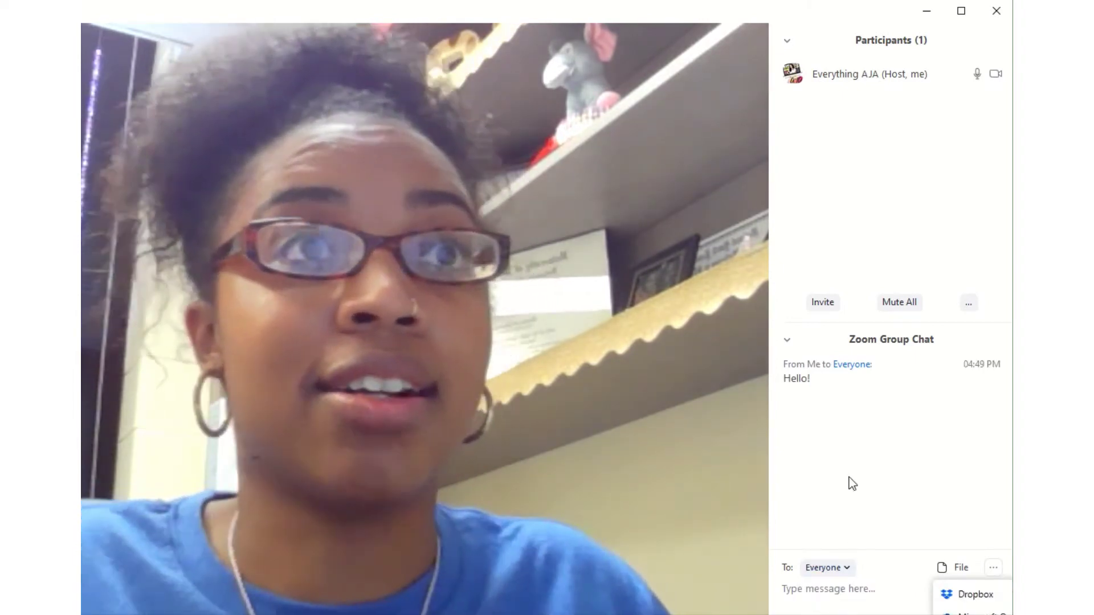
left_click(877, 454)
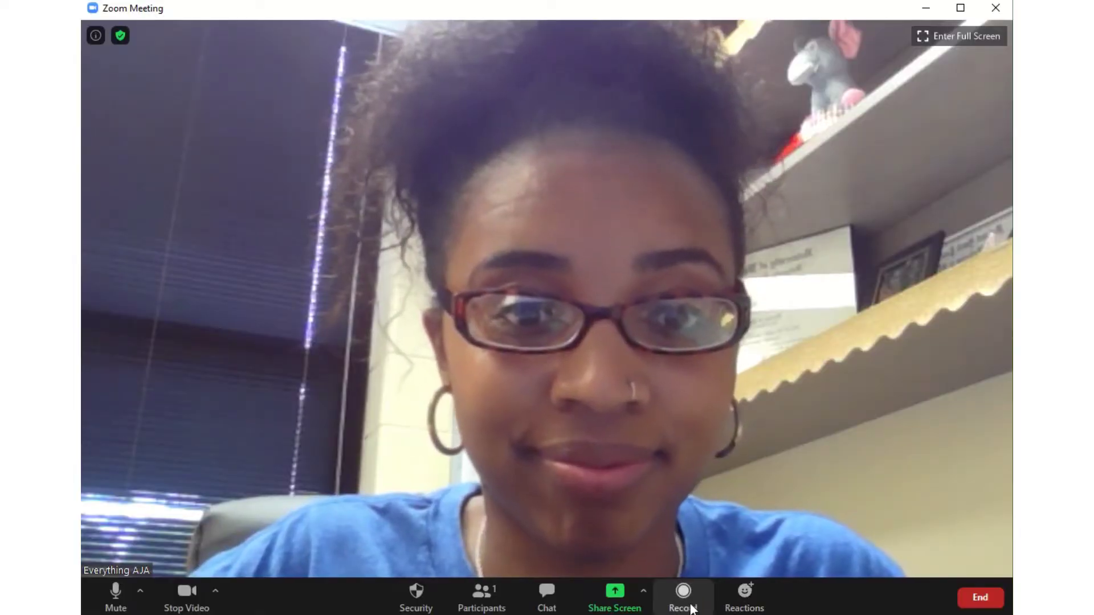
Send a thumbs-up reaction from the Reactions menu
left_click(745, 595)
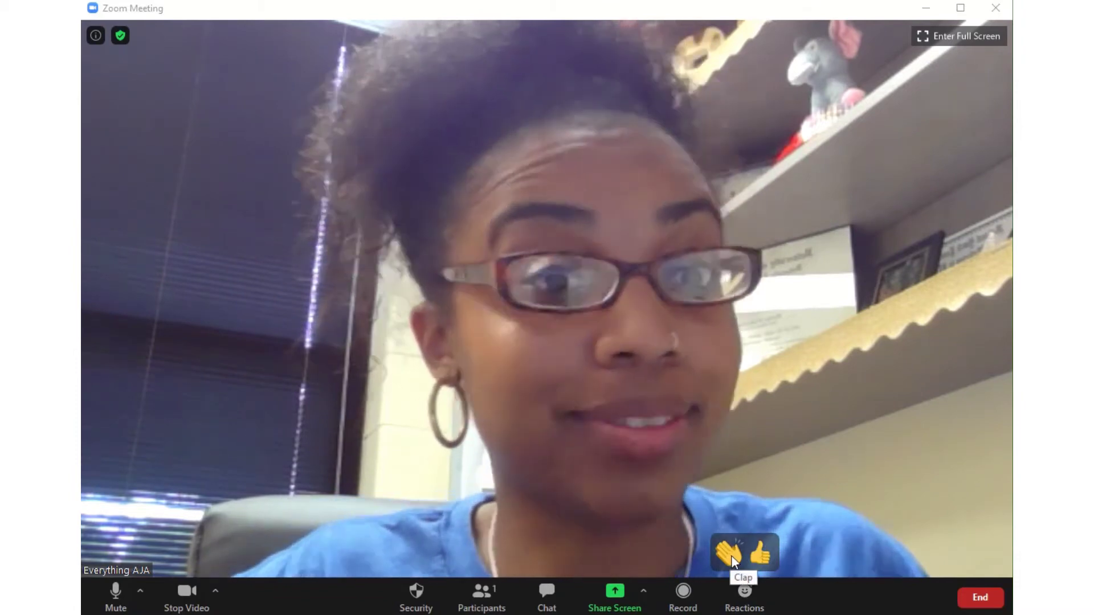
left_click(758, 554)
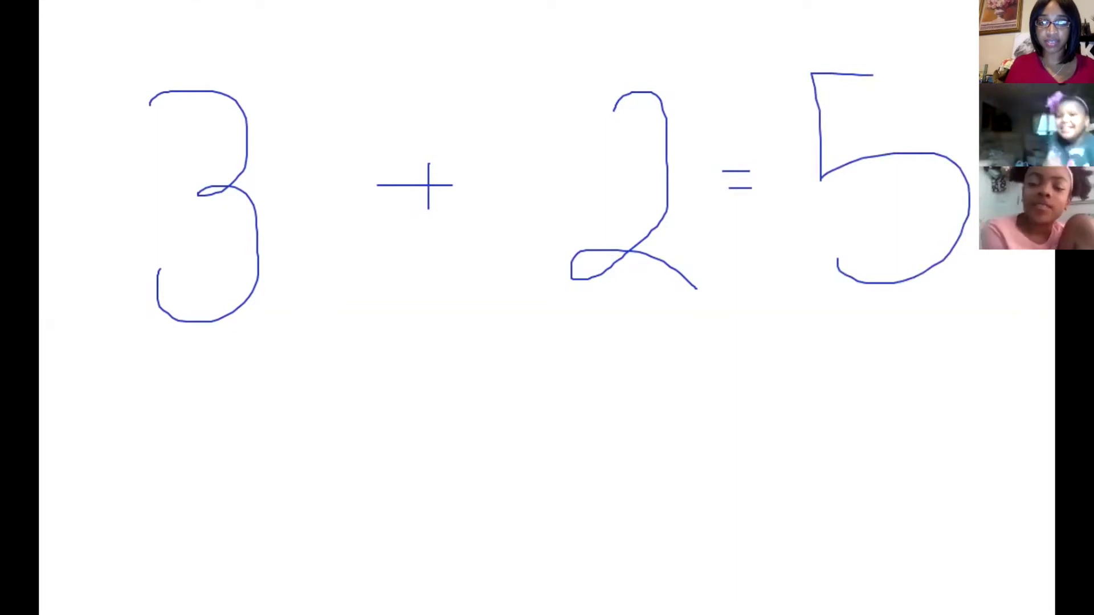
Undo the equals-sign strokes in the whiteboard sum 3 + 2 = 5
key("ctrl+z")
key("ctrl+z")
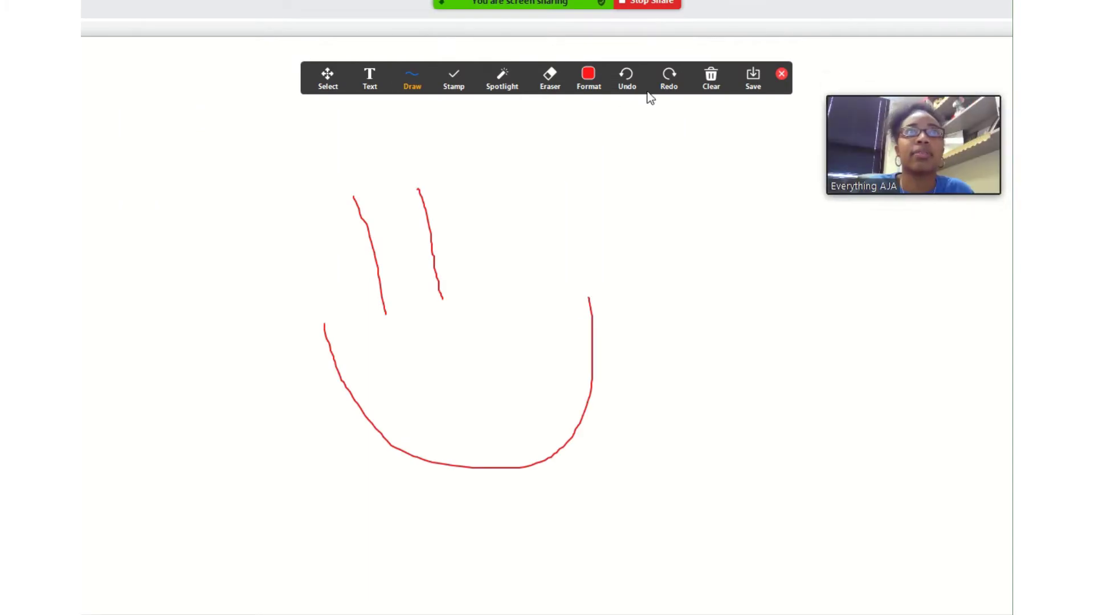
Write WOW in cyan on the whiteboard to the right of the hand
left_click(589, 77)
left_click(627, 120)
left_click_drag(647, 336, 750, 324)
left_click_drag(827, 337, 855, 353)
left_click_drag(869, 336, 969, 285)
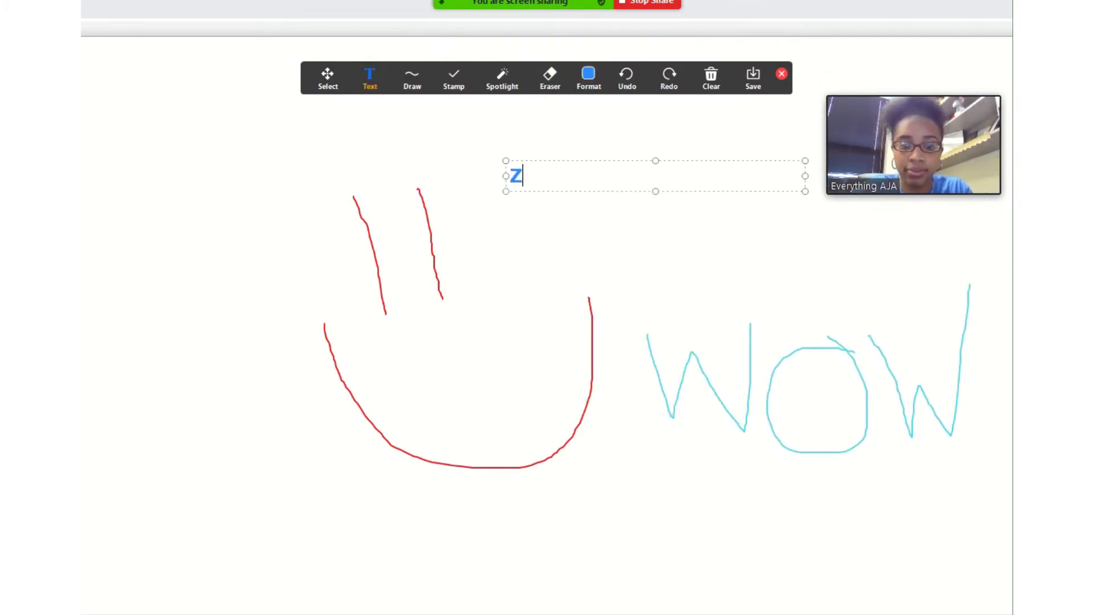
Add the heading 'ZOOM!!' and erase the hand and WOW drawings
type("ZOOM!!")
left_click(588, 77)
left_click(550, 77)
left_click_drag(940, 370, 671, 377)
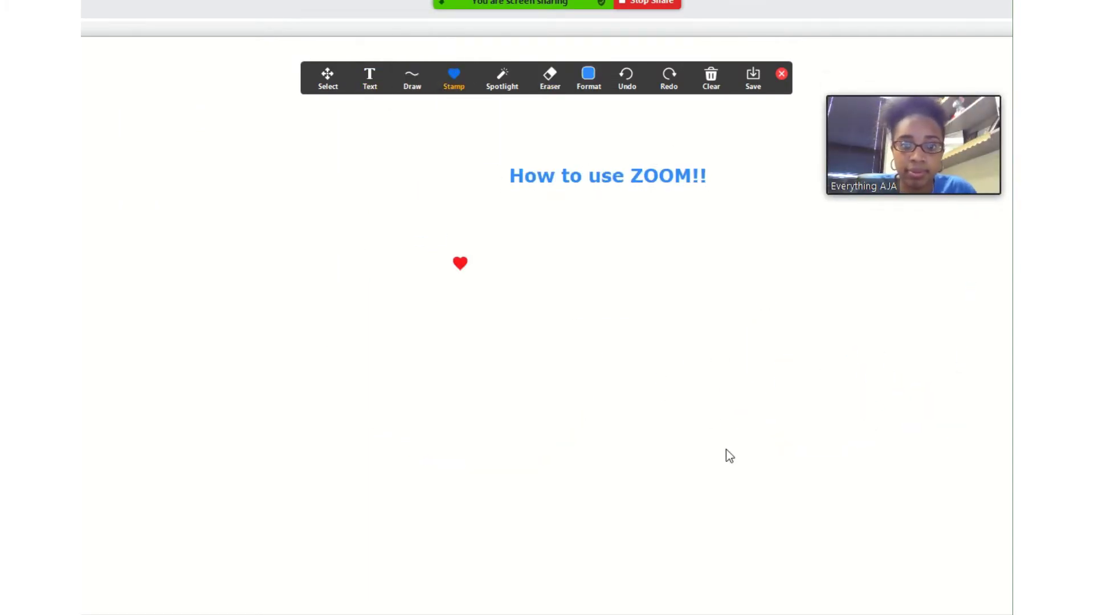
Stamp hearts, draw an ellipse around the heading, and add a question-mark stamp
left_click(412, 77)
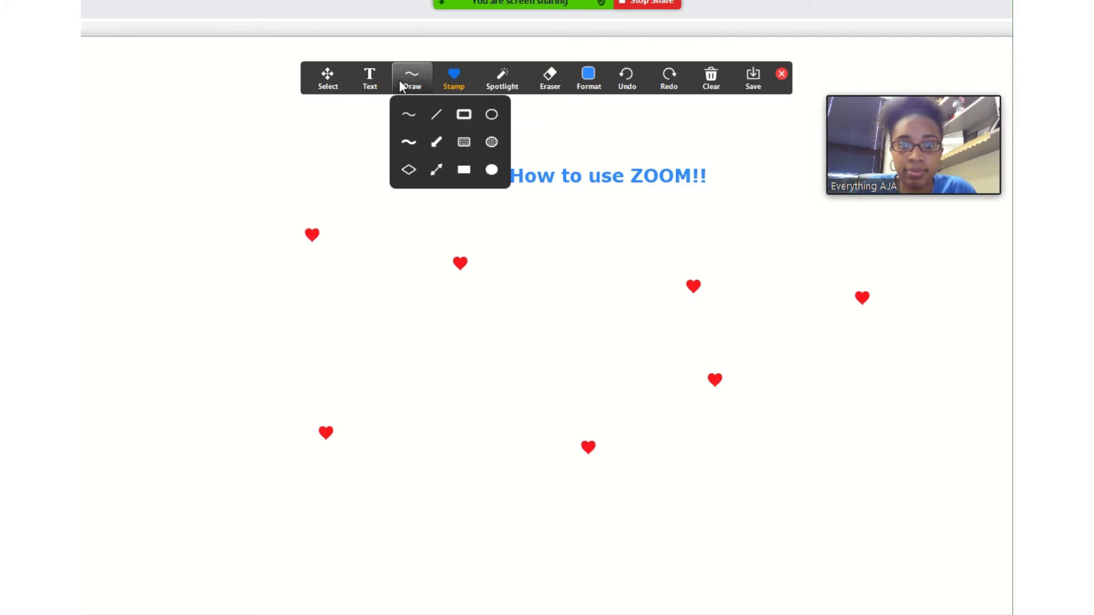
left_click(491, 112)
mouse_move(374, 115)
left_mouse_down()
mouse_move(541, 228)
mouse_move(841, 497)
left_mouse_up()
left_click(453, 77)
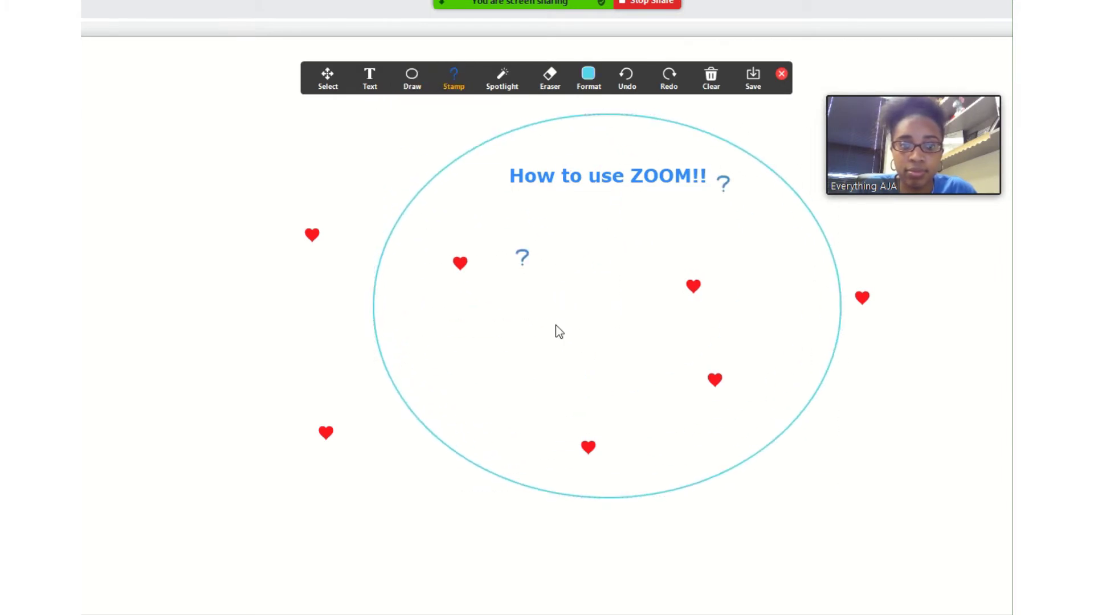
Close the whiteboard and share the Presentation1 - PowerPoint window
left_click(782, 74)
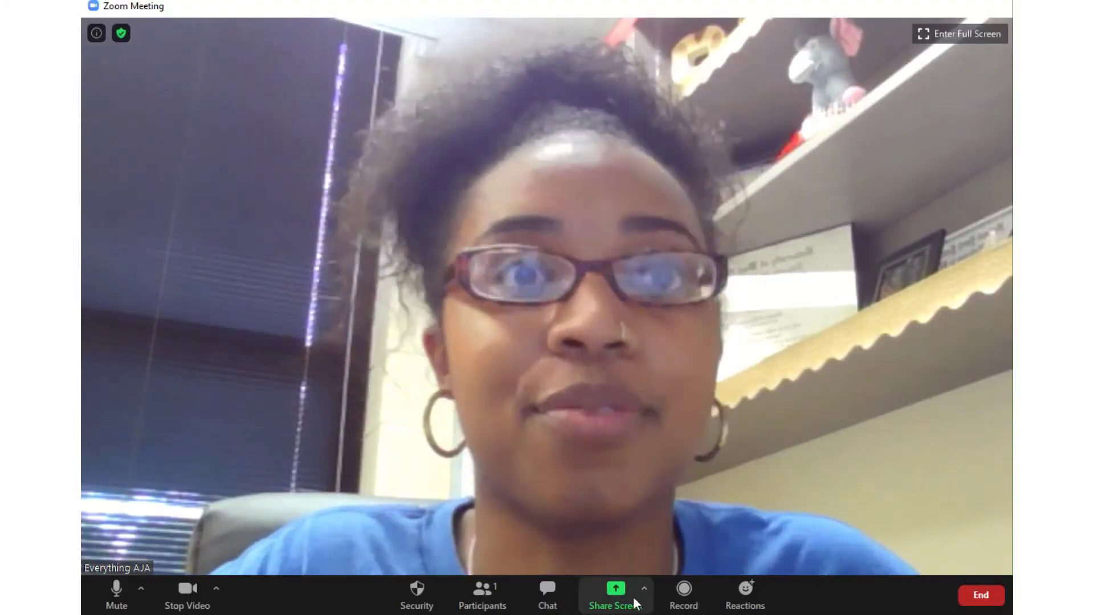
left_click(632, 595)
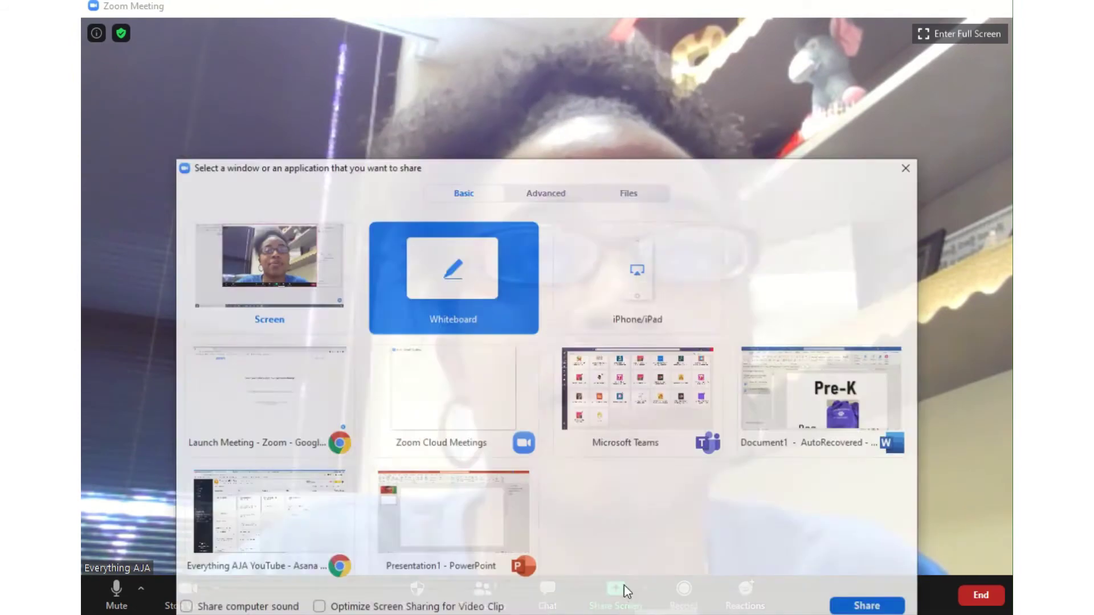
left_click(475, 516)
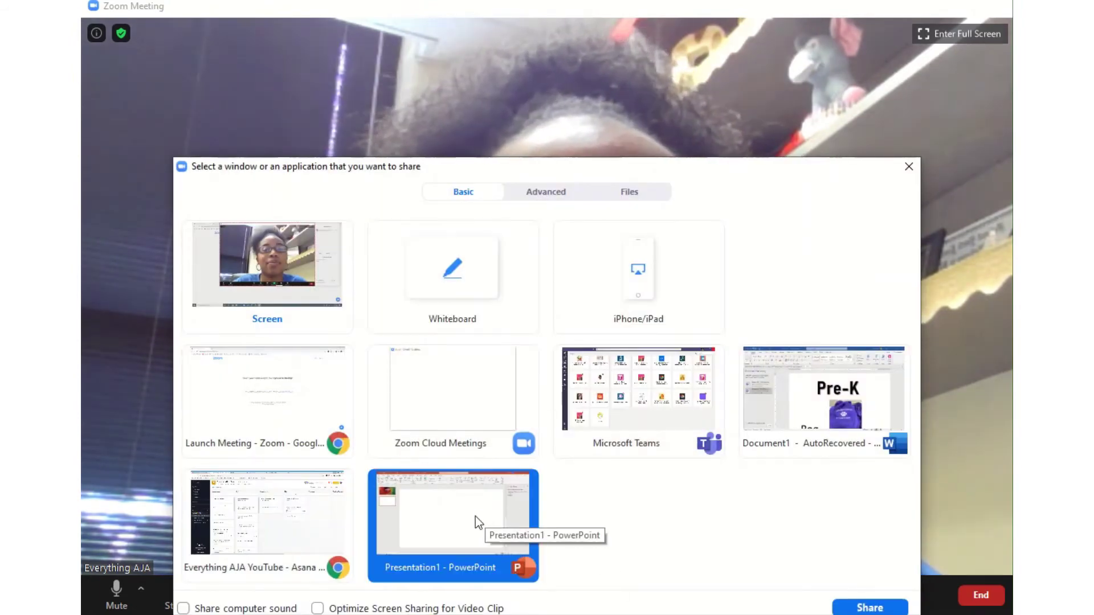
left_click(869, 607)
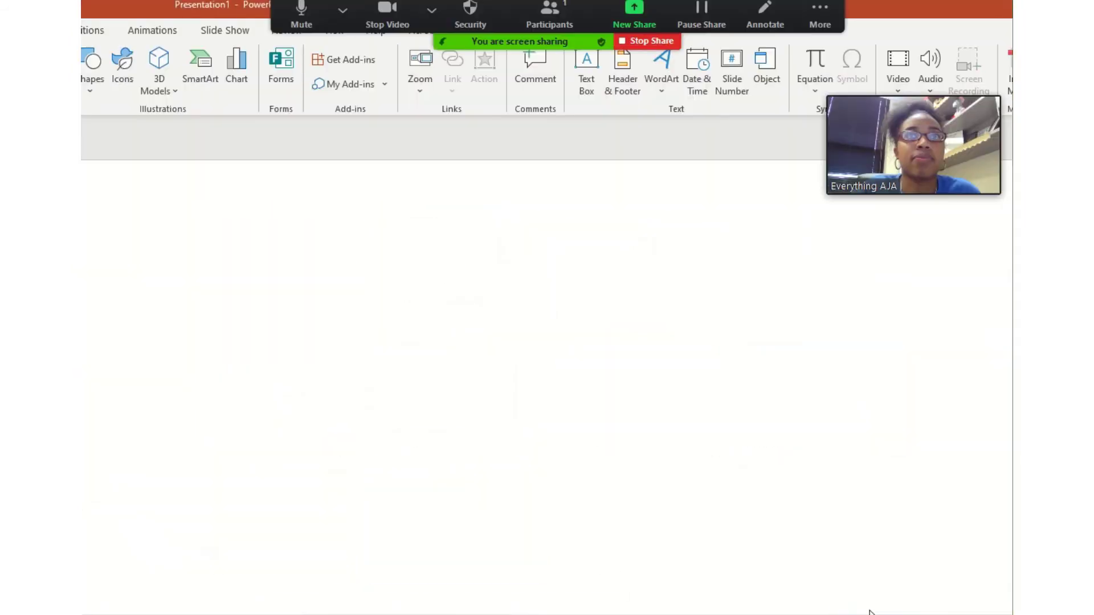